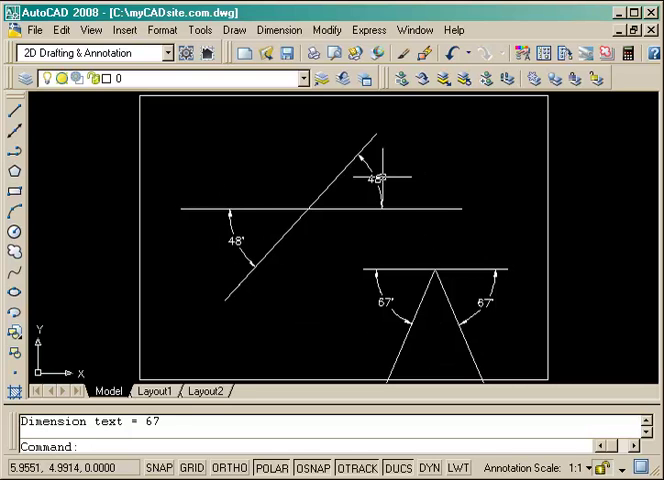
- Select the left 67° angle dimension on the triangle
{"action": "left_click", "coordinate": [408, 326]}
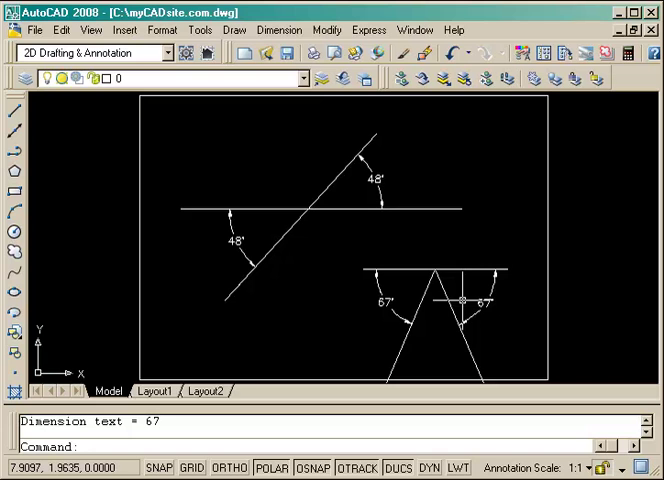
{"action": "type", "text": "e"}
- Erase the triangle and both 67° dimensions with a crossing window, then pick the inclined line
{"action": "key", "text": "Return"}
{"action": "left_click", "coordinate": [511, 248]}
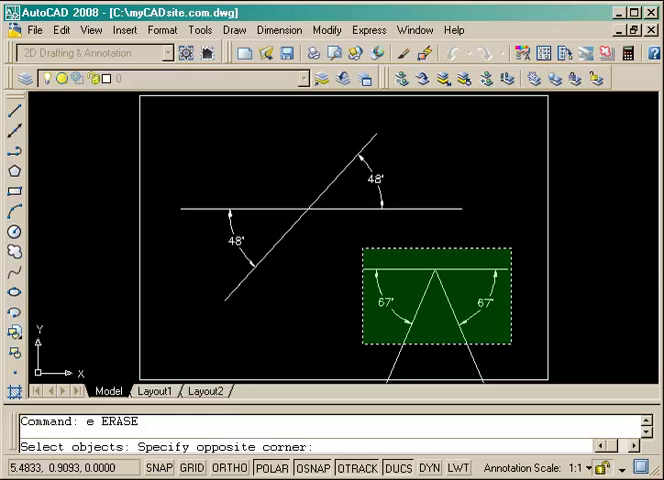
{"action": "left_click", "coordinate": [362, 343]}
{"action": "key", "text": "Return"}
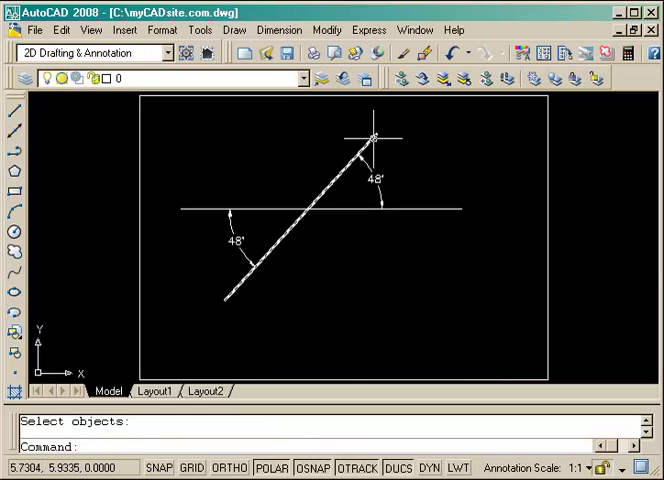
{"action": "left_click", "coordinate": [238, 237]}
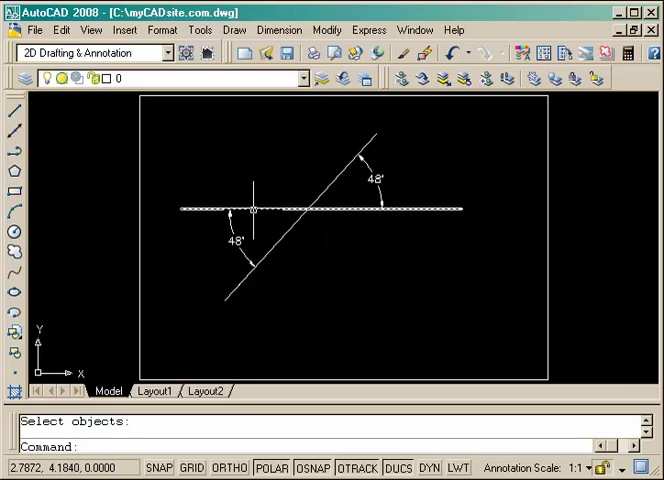
{"action": "left_click", "coordinate": [449, 207]}
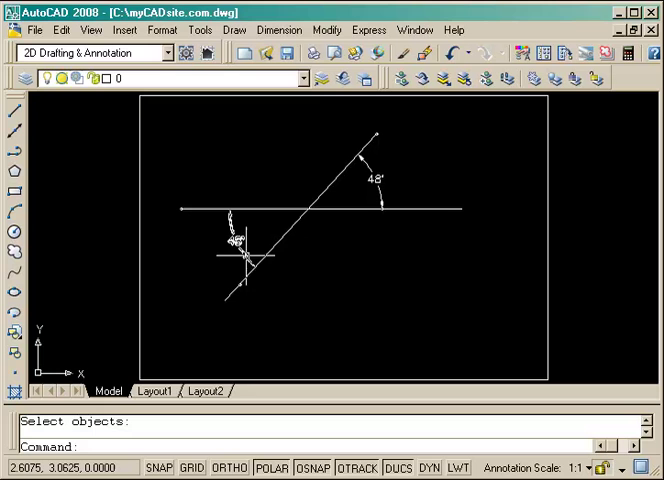
- Add a 132° angular dimension between the horizontal and inclined lines, placed below them
{"action": "left_click", "coordinate": [274, 30]}
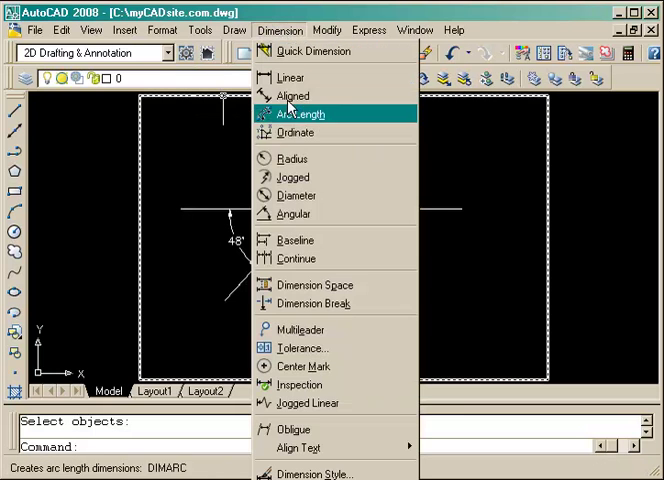
{"action": "left_click", "coordinate": [304, 216]}
{"action": "left_click", "coordinate": [368, 208]}
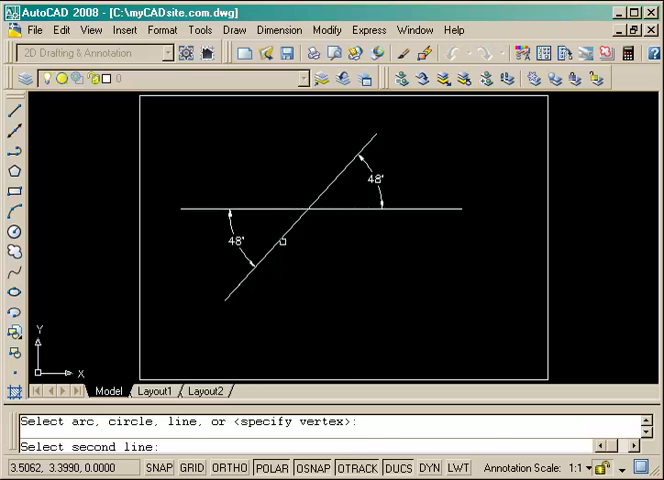
{"action": "left_click", "coordinate": [282, 237]}
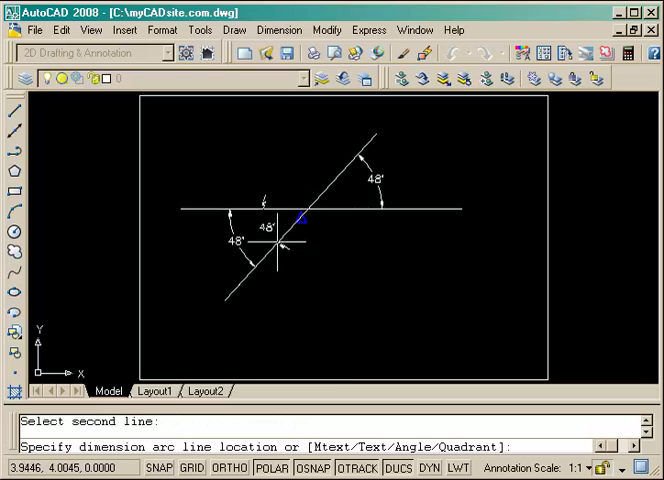
{"action": "left_click", "coordinate": [348, 279]}
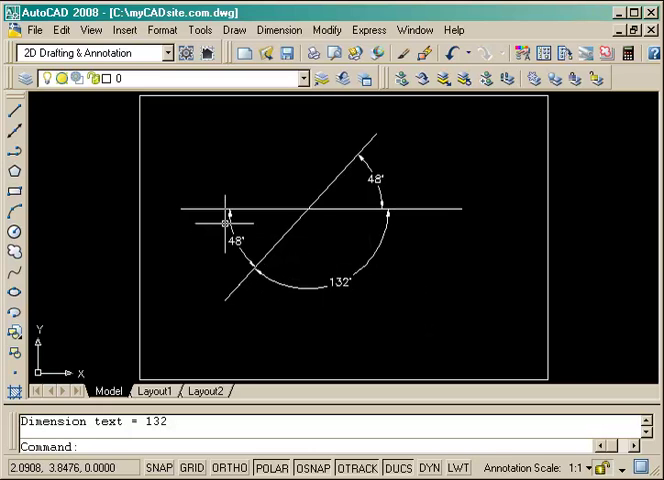
{"action": "type", "text": "e"}
- Erase all remaining lines and dimensions with a crossing window
{"action": "key", "text": "Return"}
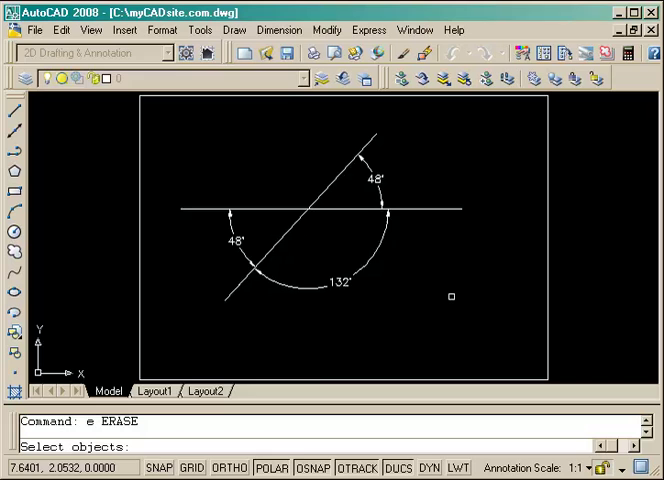
{"action": "left_click", "coordinate": [451, 297]}
{"action": "left_click", "coordinate": [187, 120]}
{"action": "key", "text": "Return"}
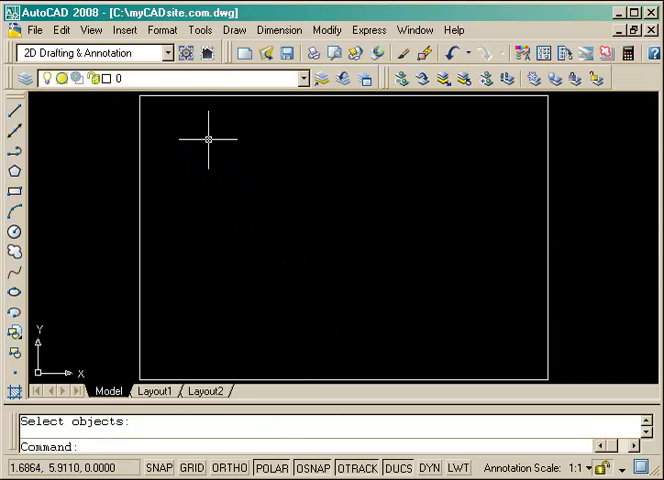
{"action": "type", "text": "l"}
- Draw a line from 1.5,3.5 with edges @2<-67 and @4<-132
{"action": "key", "text": "Return"}
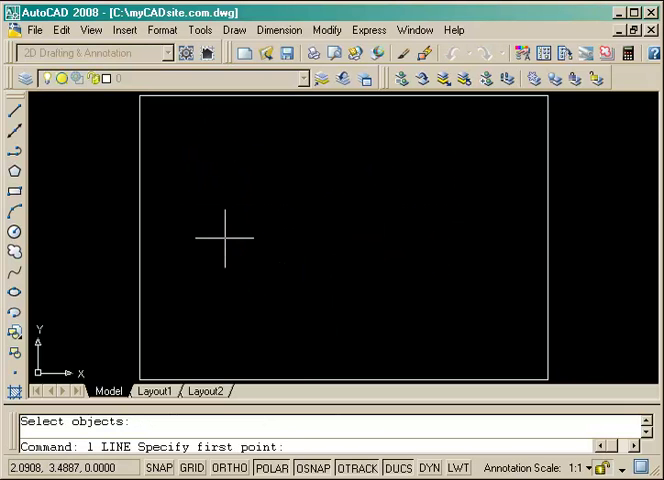
{"action": "type", "text": "1"}
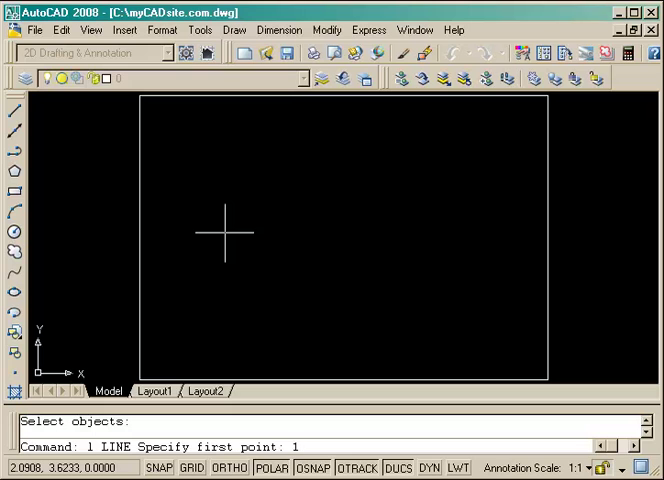
{"action": "type", "text": ".5,3"}
{"action": "type", "text": ".5"}
{"action": "key", "text": "Return"}
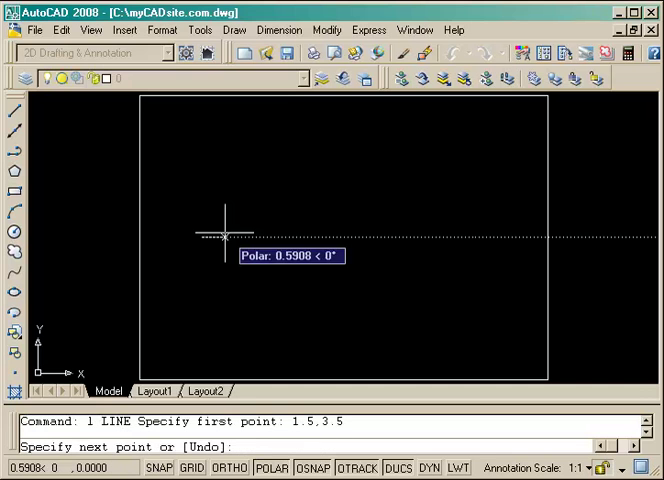
{"action": "type", "text": "@"}
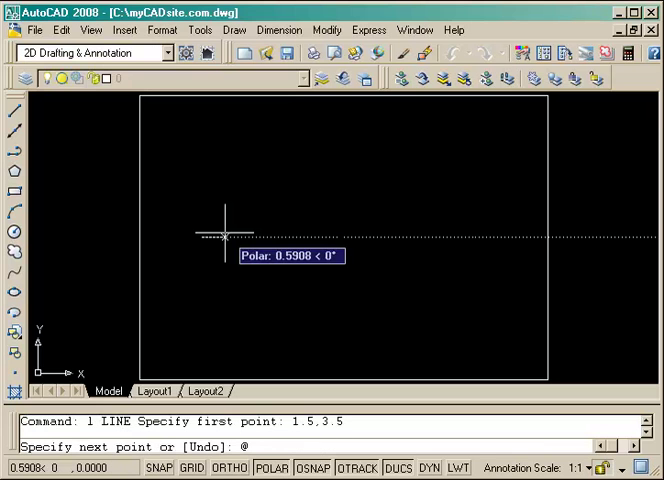
{"action": "type", "text": "2<-"}
{"action": "type", "text": "67"}
{"action": "key", "text": "Return"}
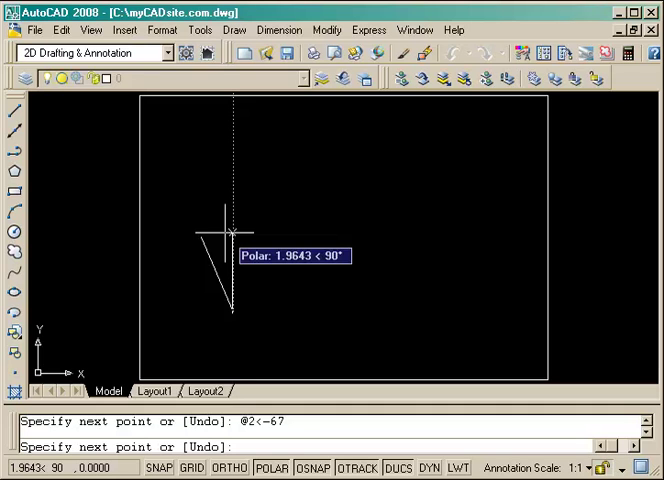
{"action": "type", "text": "@4"}
{"action": "type", "text": "<"}
{"action": "type", "text": "-132"}
{"action": "key", "text": "Return"}
{"action": "key", "text": "Return"}
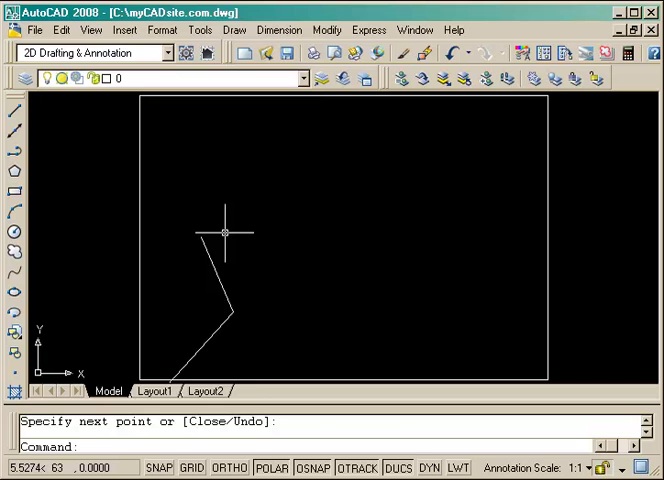
{"action": "type", "text": "mi"}
{"action": "key", "text": "Return"}
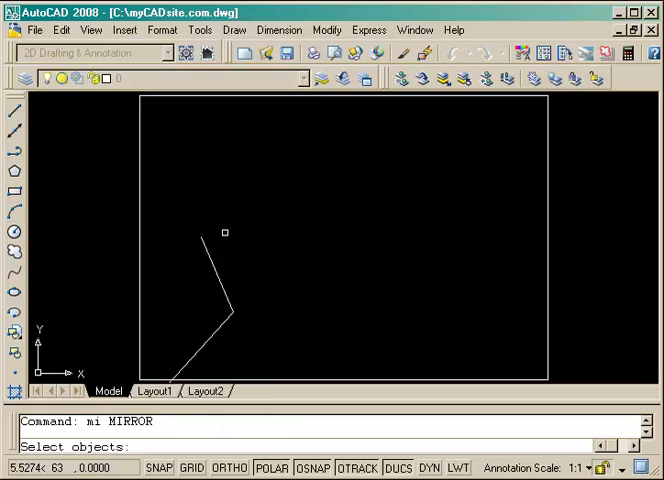
- Mirror both lines about a vertical axis through the top endpoint, keeping the originals
{"action": "left_click", "coordinate": [253, 252]}
{"action": "left_click", "coordinate": [201, 342]}
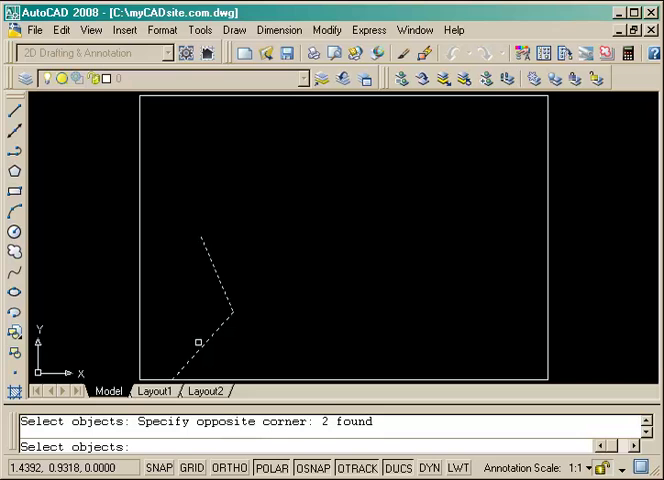
{"action": "key", "text": "Return"}
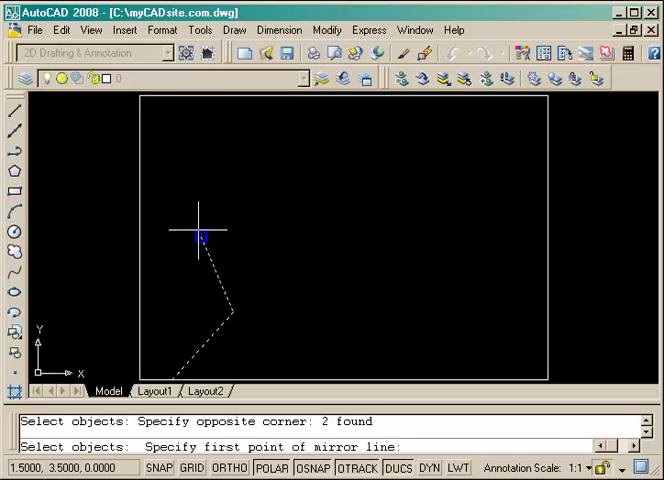
{"action": "left_click", "coordinate": [201, 238]}
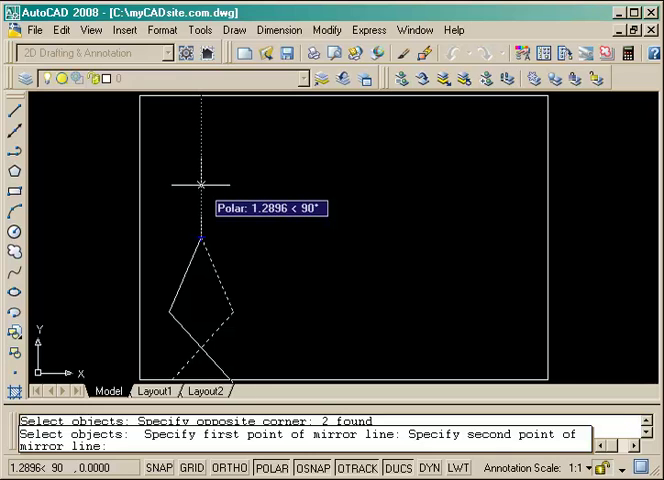
{"action": "key", "text": "F8"}
{"action": "key", "text": "F10"}
{"action": "type", "text": "@"}
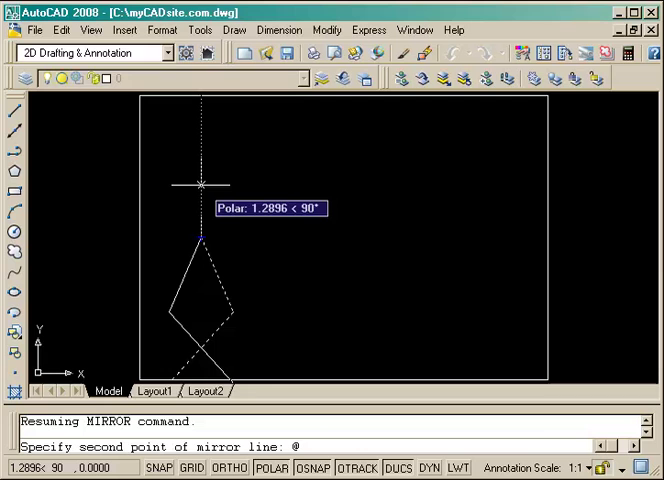
{"action": "type", "text": "0,3"}
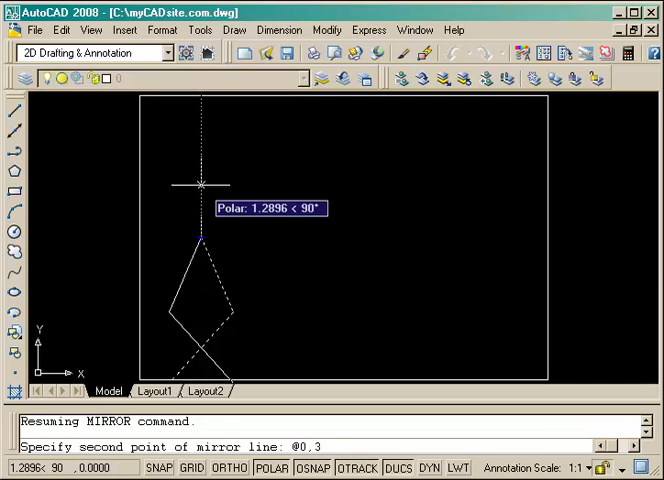
{"action": "key", "text": "Return"}
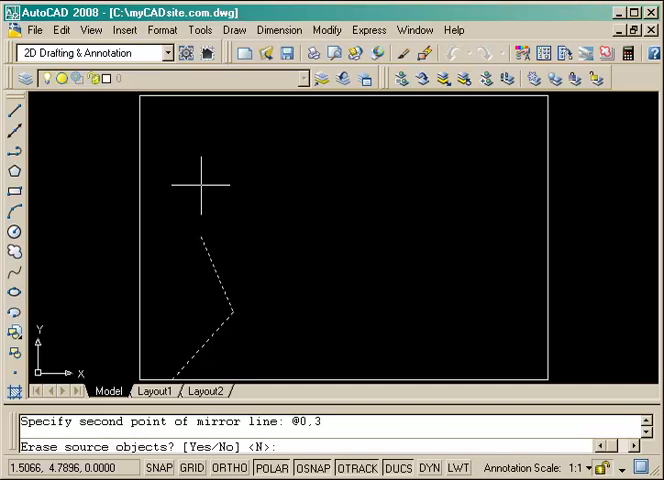
{"action": "key", "text": "Return"}
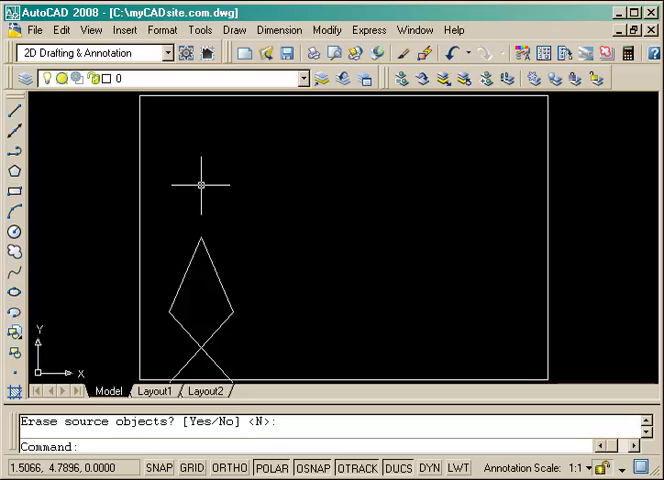
{"action": "type", "text": "tr"}
- Trim the crossing lower tails so the diamond closes
{"action": "key", "text": "Return"}
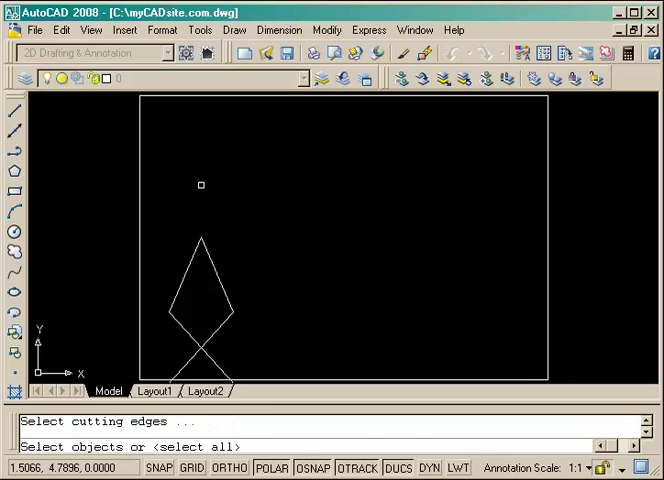
{"action": "left_click", "coordinate": [249, 322]}
{"action": "left_click", "coordinate": [163, 345]}
{"action": "key", "text": "Return"}
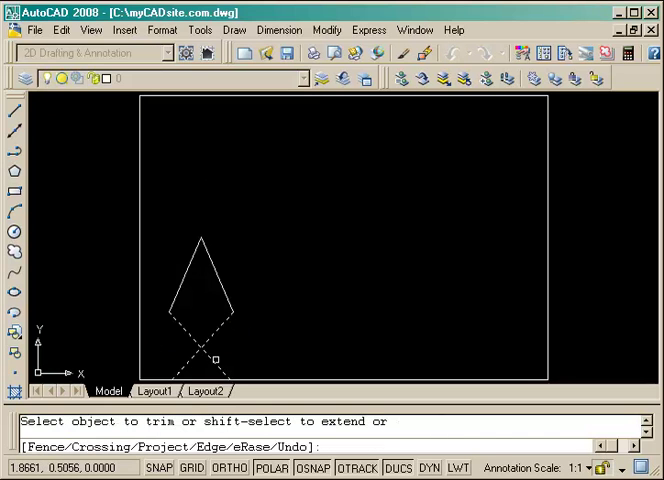
{"action": "left_click", "coordinate": [233, 358]}
{"action": "left_click", "coordinate": [200, 362]}
{"action": "key", "text": "Return"}
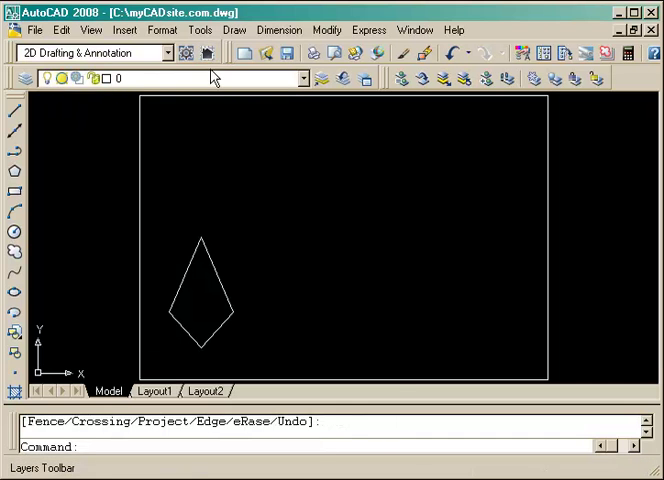
{"action": "type", "text": "l"}
- Draw a horizontal line left from the top vertex and dimension its 67° angle
{"action": "key", "text": "Return"}
{"action": "left_click", "coordinate": [195, 237]}
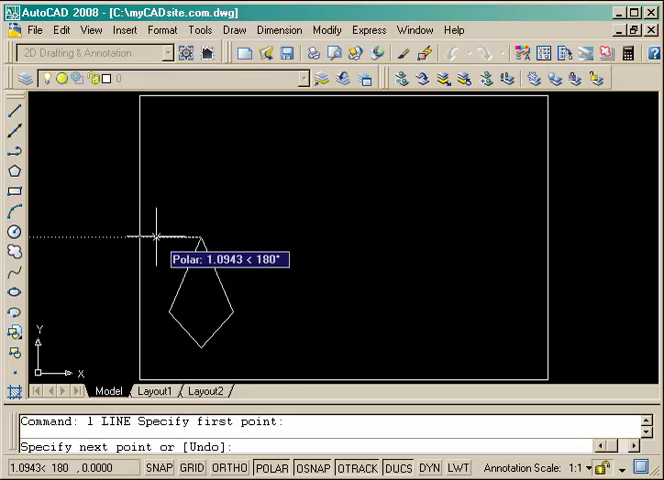
{"action": "left_click", "coordinate": [156, 237]}
{"action": "key", "text": "Return"}
{"action": "left_click", "coordinate": [262, 32]}
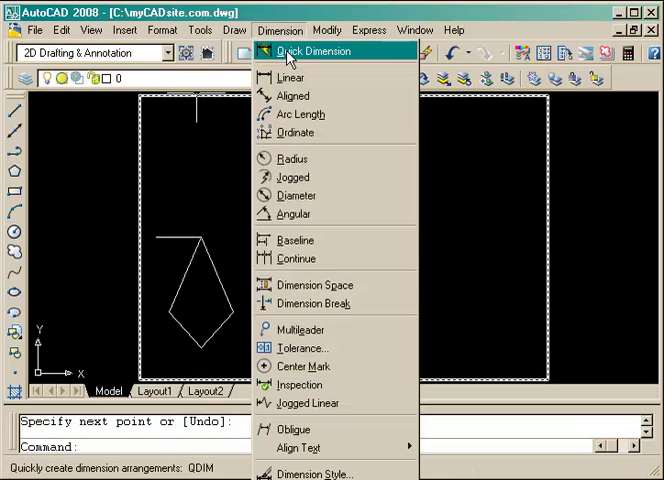
{"action": "left_click", "coordinate": [295, 216]}
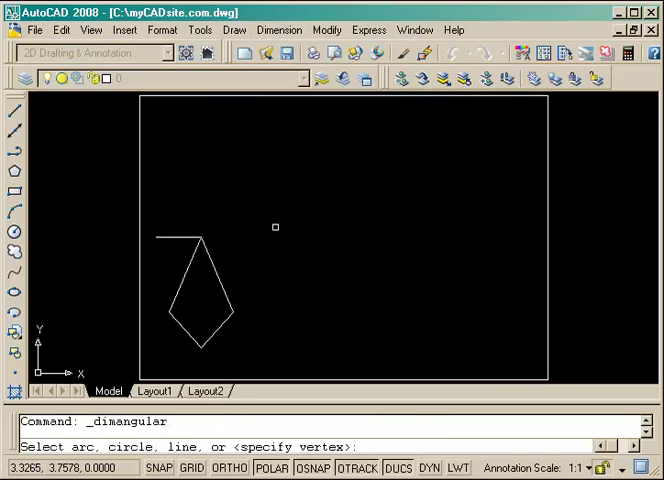
{"action": "left_click", "coordinate": [182, 271]}
{"action": "left_click", "coordinate": [170, 237]}
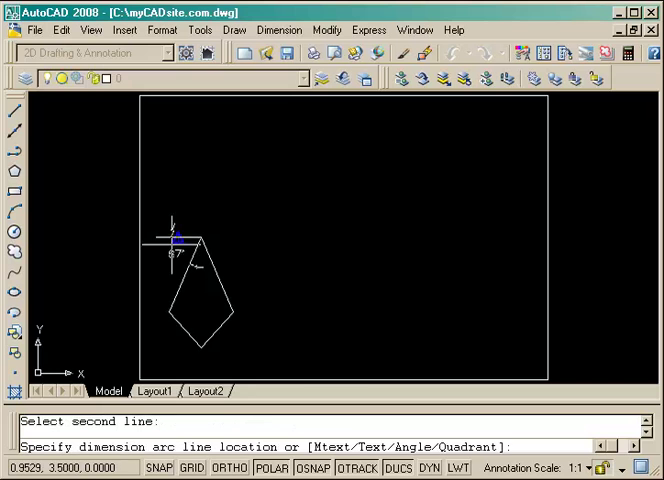
{"action": "left_click", "coordinate": [166, 261]}
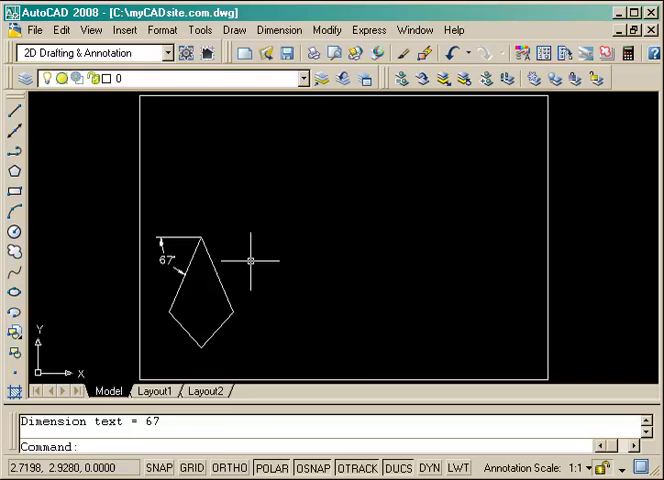
{"action": "type", "text": "l"}
- Draw a horizontal line right from the bottom vertex and dimension its 48° angle
{"action": "key", "text": "Return"}
{"action": "left_click", "coordinate": [201, 347]}
{"action": "left_click", "coordinate": [252, 347]}
{"action": "key", "text": "Return"}
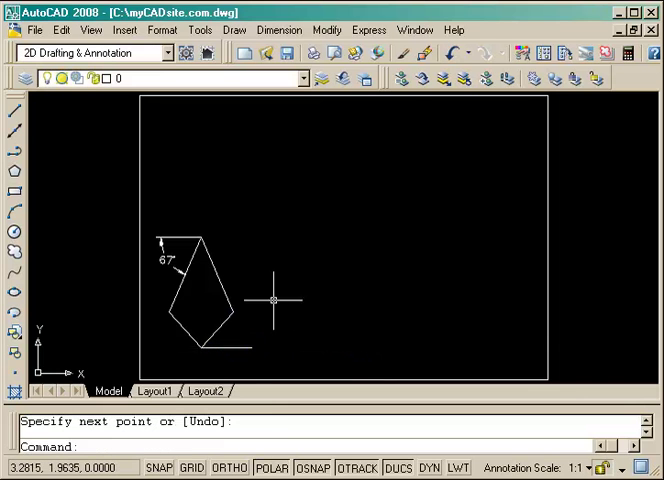
{"action": "left_click", "coordinate": [280, 30]}
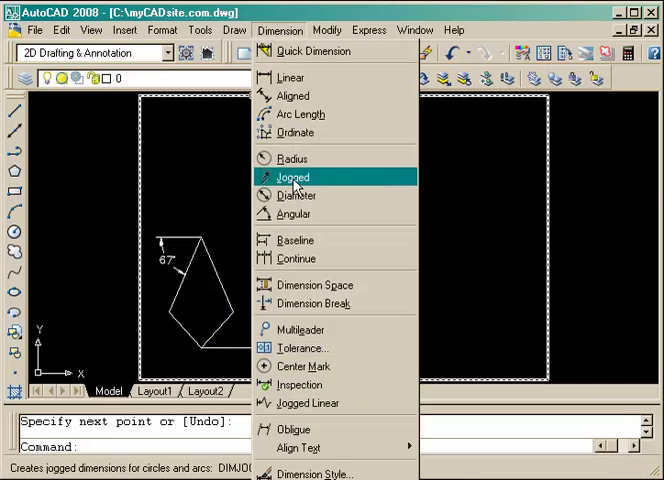
{"action": "left_click", "coordinate": [296, 215]}
{"action": "left_click", "coordinate": [222, 323]}
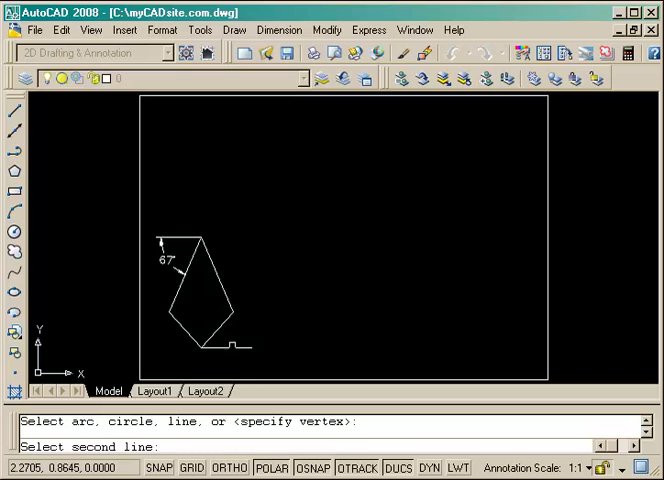
{"action": "left_click", "coordinate": [232, 347]}
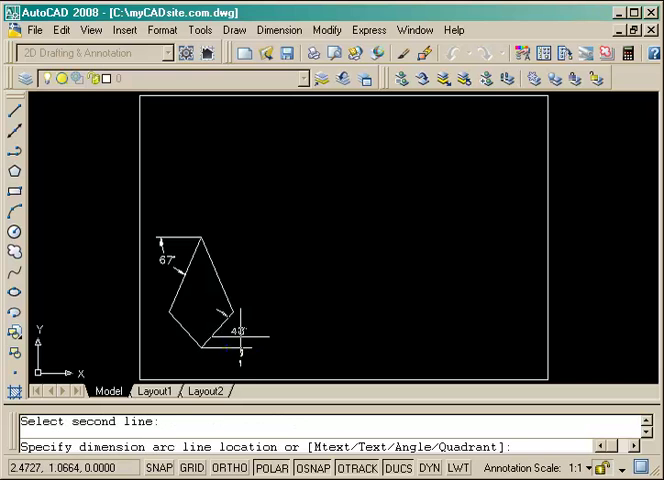
{"action": "left_click", "coordinate": [240, 336]}
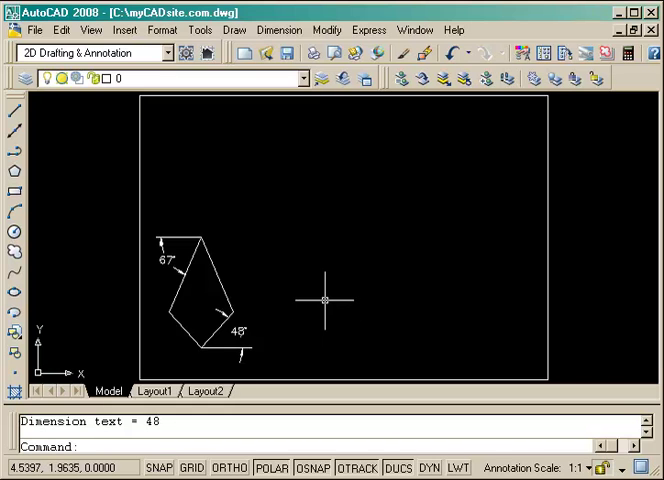
{"action": "type", "text": "c"}
{"action": "key", "text": "Return"}
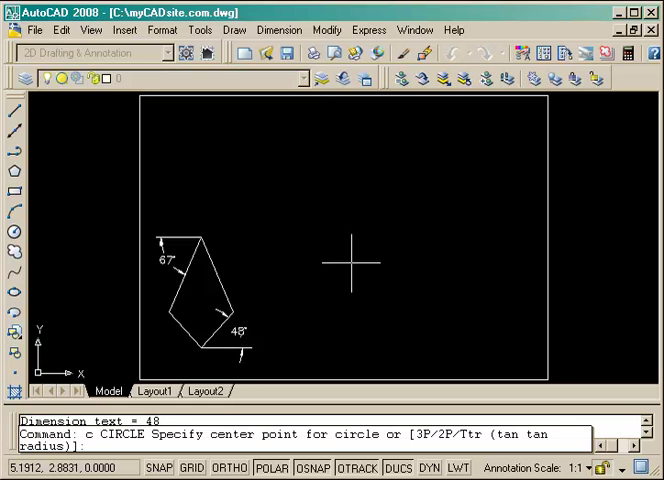
{"action": "type", "text": "5,"}
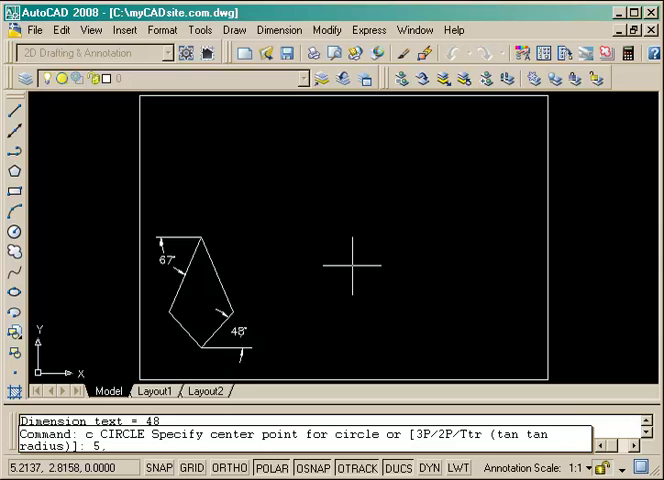
{"action": "type", "text": "4"}
- Draw a radius-1 circle at 5,4, then a radius-5 circle that gets undone
{"action": "key", "text": "Return"}
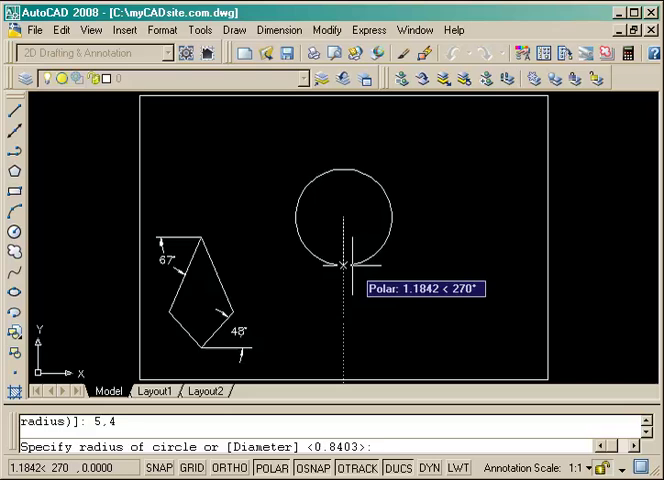
{"action": "type", "text": "1"}
{"action": "key", "text": "Return"}
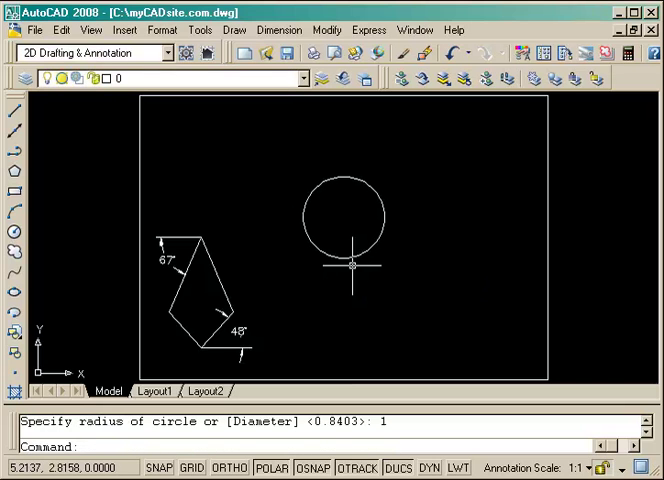
{"action": "type", "text": "c"}
{"action": "key", "text": "Return"}
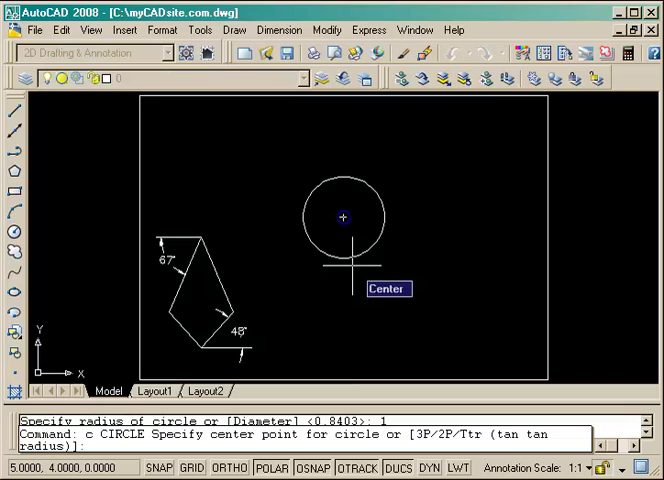
{"action": "left_click", "coordinate": [343, 216]}
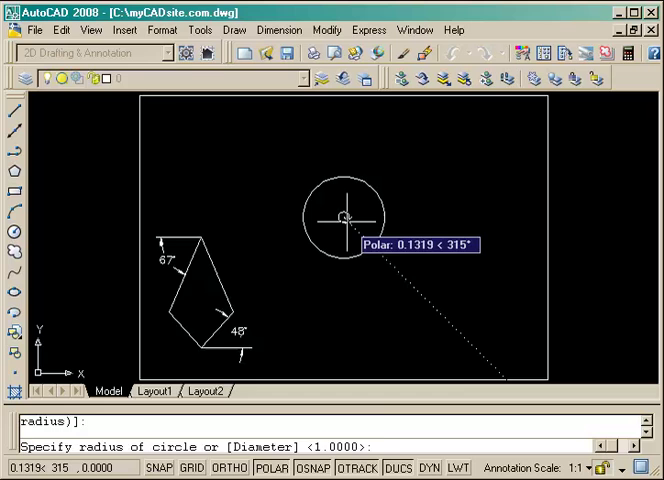
{"action": "type", "text": "5"}
{"action": "key", "text": "Return"}
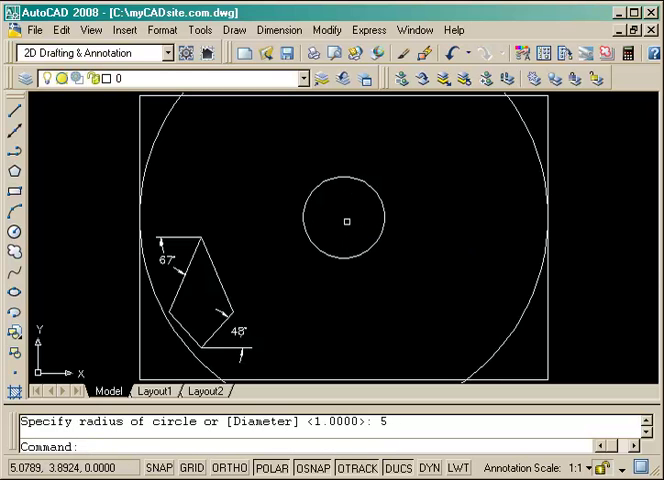
{"action": "key", "text": "ctrl+z"}
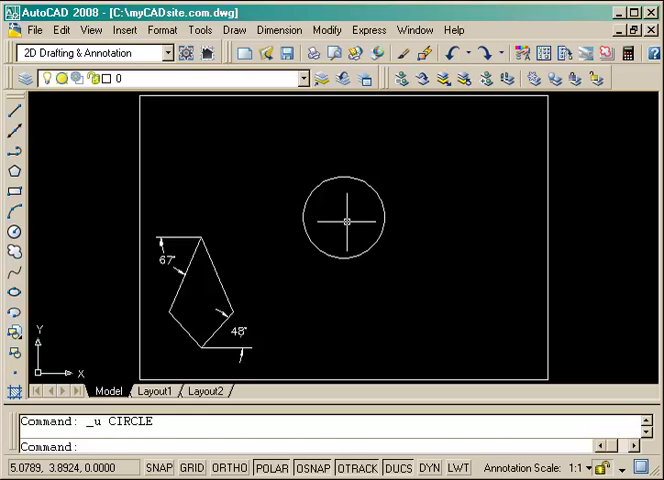
{"action": "type", "text": "c"}
- Draw a diameter-5 circle centred at 5,4
{"action": "key", "text": "Return"}
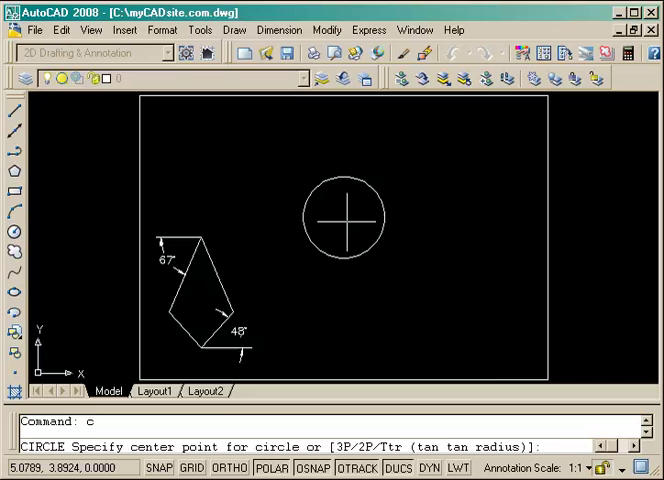
{"action": "type", "text": "5,4"}
{"action": "key", "text": "Return"}
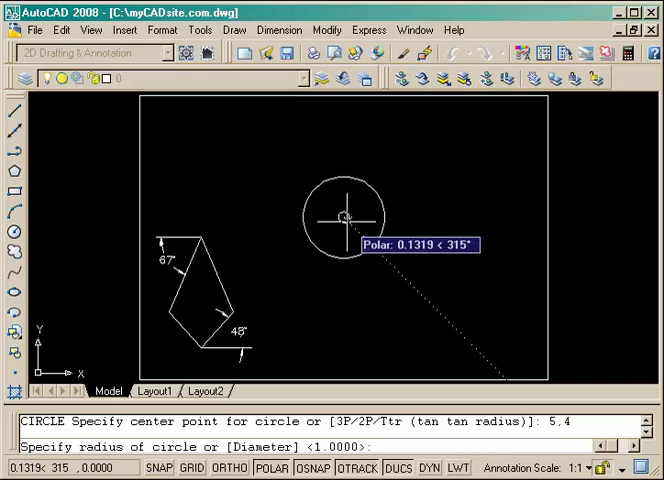
{"action": "type", "text": "d"}
{"action": "key", "text": "Return"}
{"action": "type", "text": "5"}
{"action": "key", "text": "Return"}
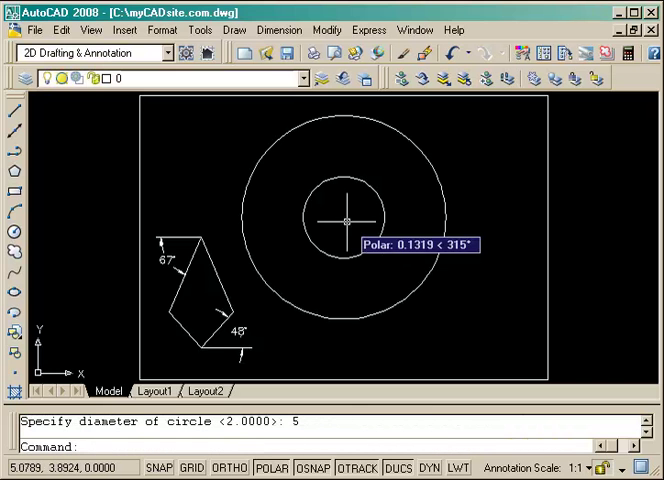
{"action": "scroll", "coordinate": [371, 231], "scroll_direction": "up", "scroll_amount": 1}
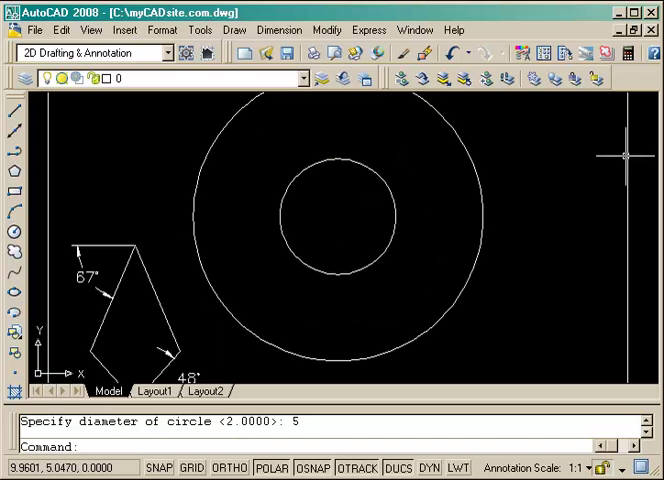
{"action": "type", "text": "l"}
- Draw lines from the circles' centre straight down and straight left past the outer circle
{"action": "key", "text": "Return"}
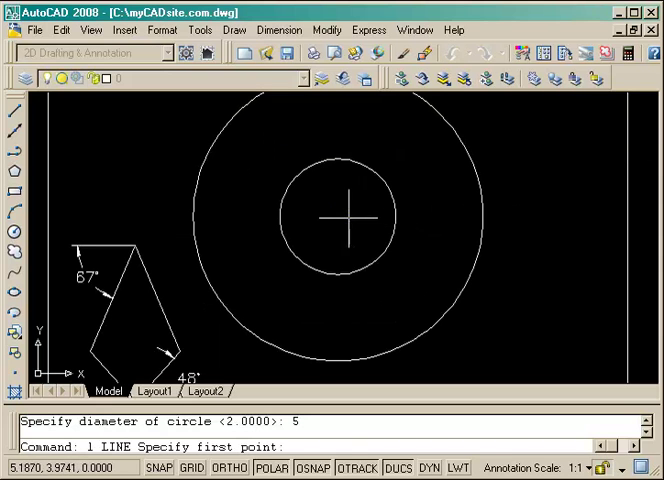
{"action": "left_click", "coordinate": [337, 216]}
{"action": "left_click", "coordinate": [337, 366]}
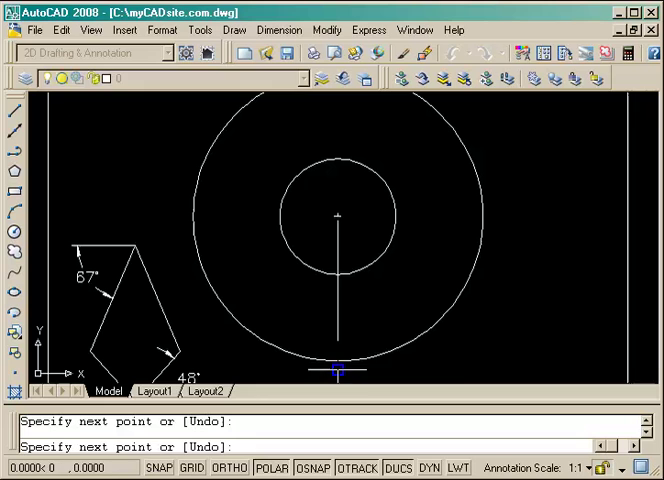
{"action": "key", "text": "Return"}
{"action": "key", "text": "Return"}
{"action": "left_click", "coordinate": [337, 216]}
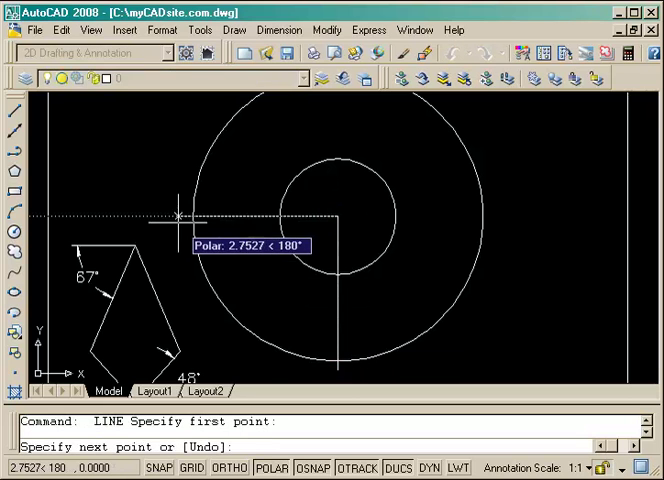
{"action": "left_click", "coordinate": [165, 216]}
{"action": "key", "text": "Return"}
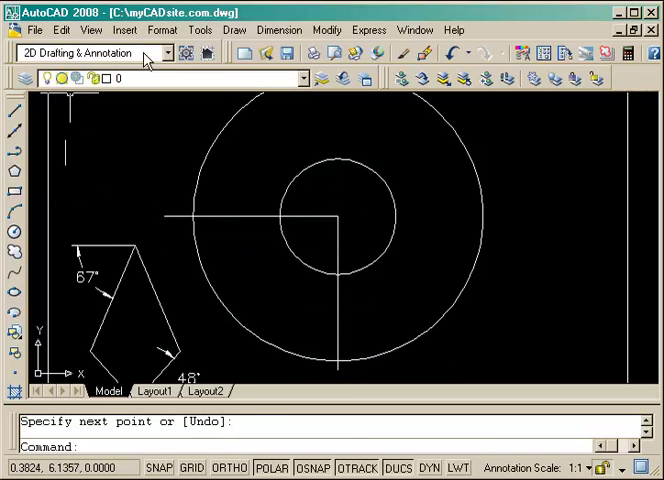
- Add a 90° angular dimension between the two lines, then erase it
{"action": "left_click", "coordinate": [279, 31]}
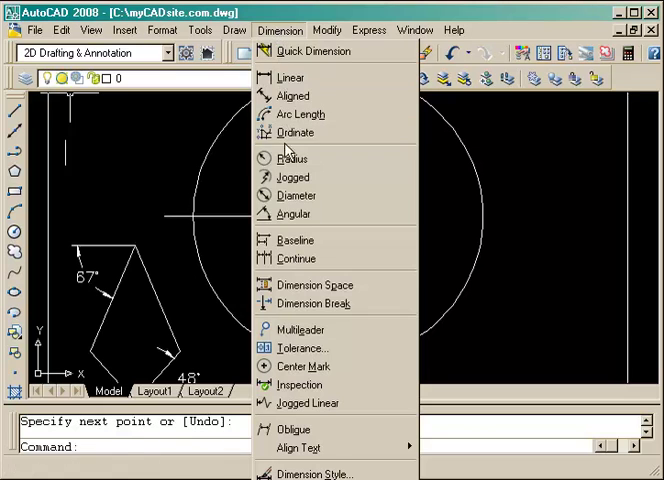
{"action": "left_click", "coordinate": [293, 214]}
{"action": "left_click", "coordinate": [268, 216]}
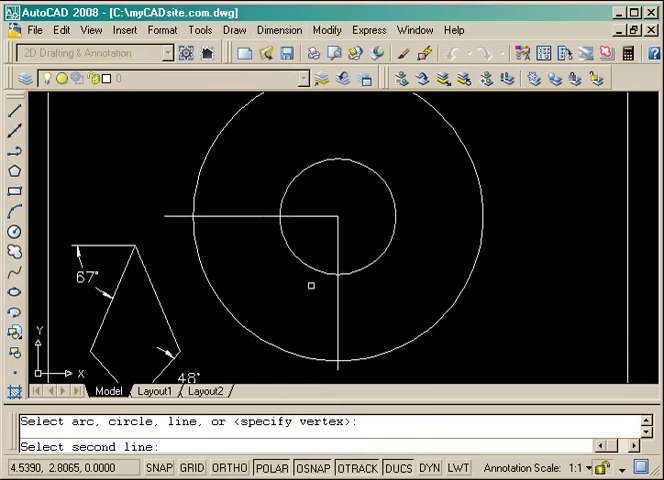
{"action": "left_click", "coordinate": [337, 299]}
{"action": "left_click", "coordinate": [291, 293]}
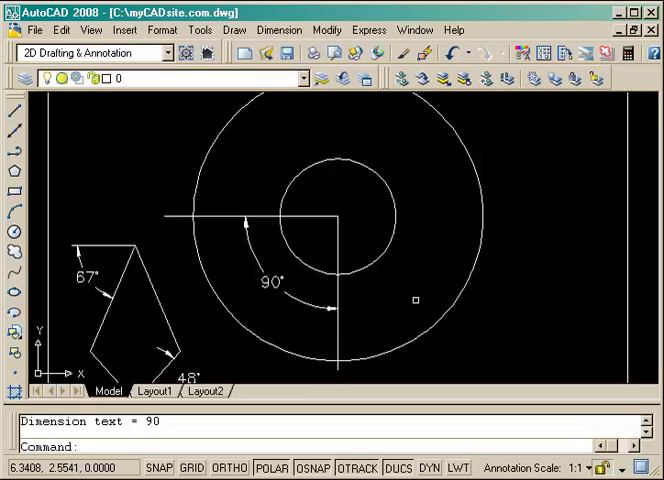
{"action": "type", "text": "e"}
{"action": "key", "text": "Return"}
{"action": "left_click", "coordinate": [272, 283]}
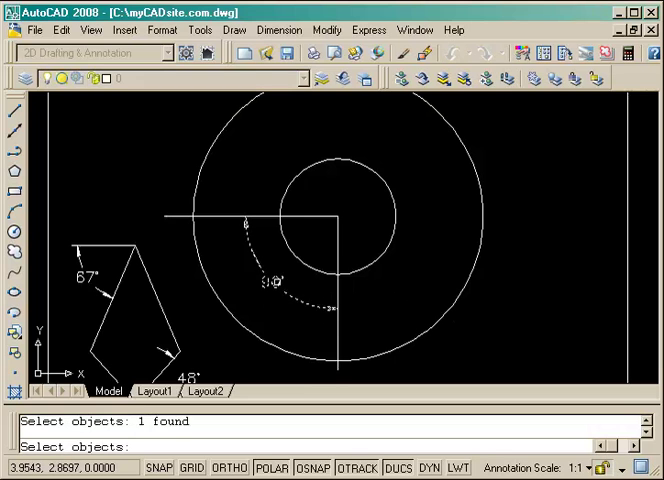
{"action": "key", "text": "Return"}
{"action": "type", "text": "tr"}
- Trim away both circles' lower-left quarter and the excess line stubs, using all four objects as edges
{"action": "key", "text": "Return"}
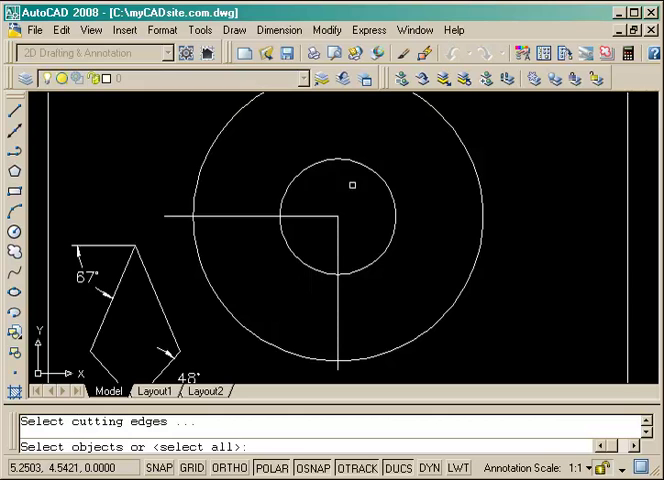
{"action": "left_click", "coordinate": [352, 185]}
{"action": "left_click", "coordinate": [225, 350]}
{"action": "key", "text": "Return"}
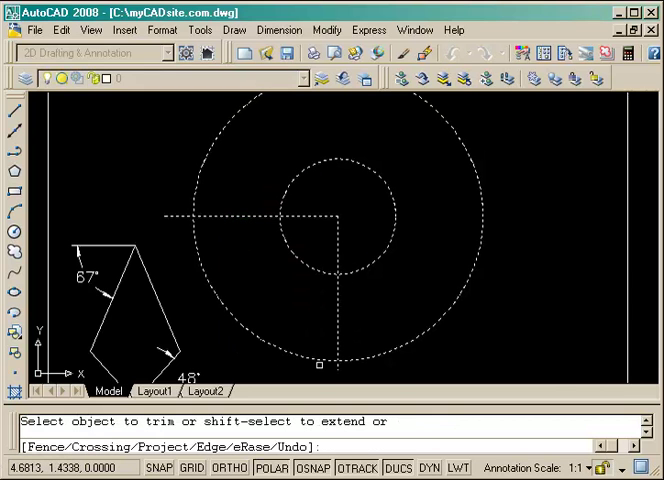
{"action": "left_click", "coordinate": [313, 368]}
{"action": "left_click", "coordinate": [228, 232]}
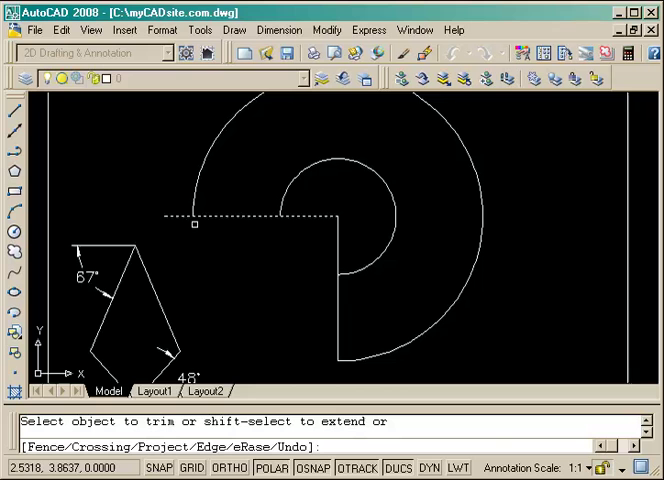
{"action": "left_click", "coordinate": [179, 216]}
{"action": "left_click", "coordinate": [316, 258]}
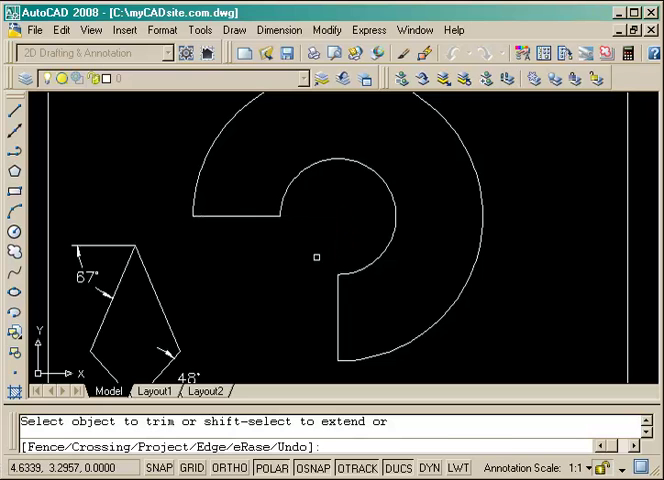
{"action": "key", "text": "Return"}
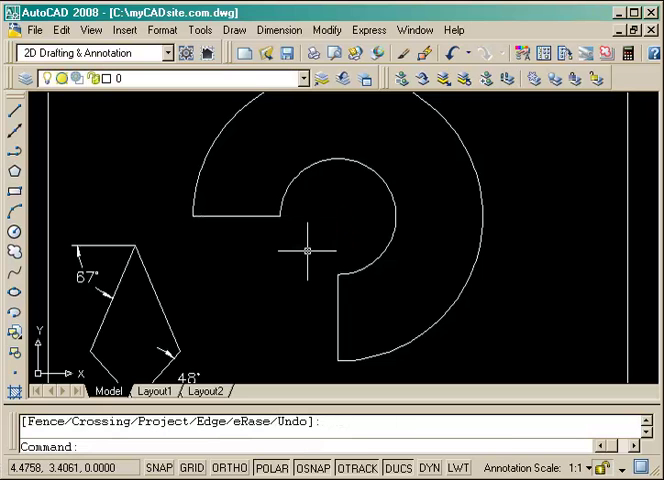
{"action": "type", "text": "z"}
{"action": "key", "text": "Return"}
{"action": "type", "text": "e"}
- Zoom to extents and erase the 48° dimension with its reference line
{"action": "key", "text": "Return"}
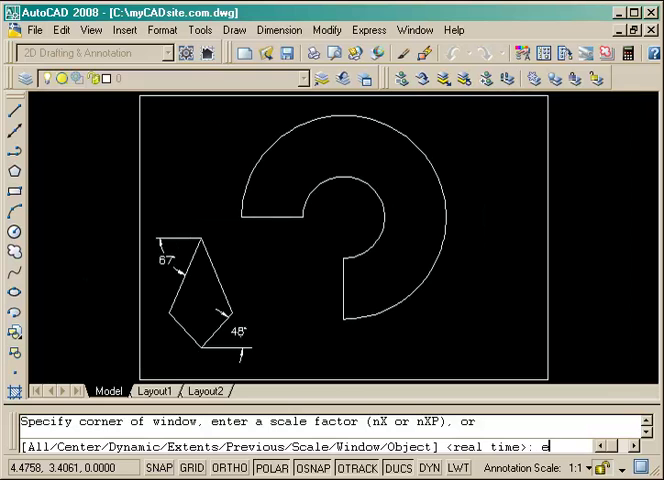
{"action": "key", "text": "Return"}
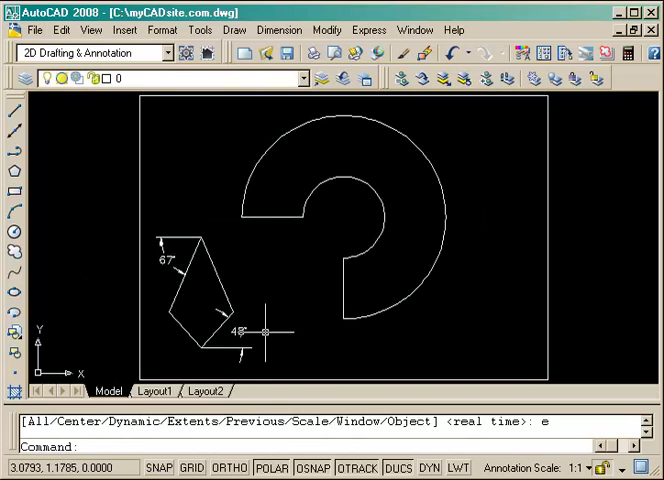
{"action": "type", "text": "e"}
{"action": "key", "text": "Return"}
{"action": "left_click", "coordinate": [284, 327]}
{"action": "left_click", "coordinate": [240, 355]}
{"action": "key", "text": "Return"}
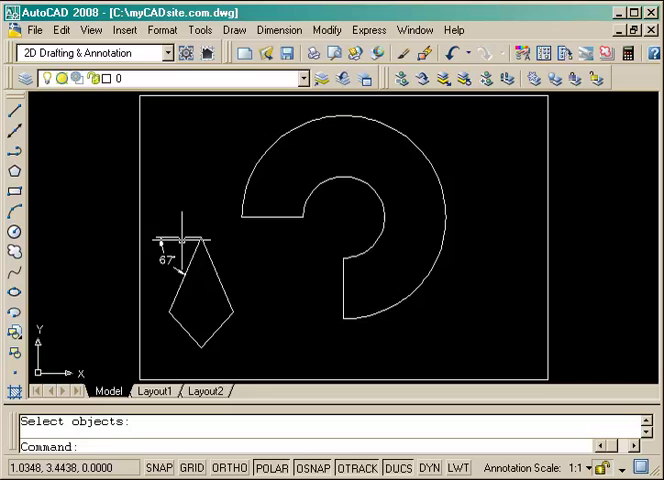
{"action": "type", "text": "e"}
- Erase the 67° dimension and its reference line
{"action": "key", "text": "Return"}
{"action": "left_click", "coordinate": [185, 220]}
{"action": "left_click", "coordinate": [167, 249]}
{"action": "key", "text": "Return"}
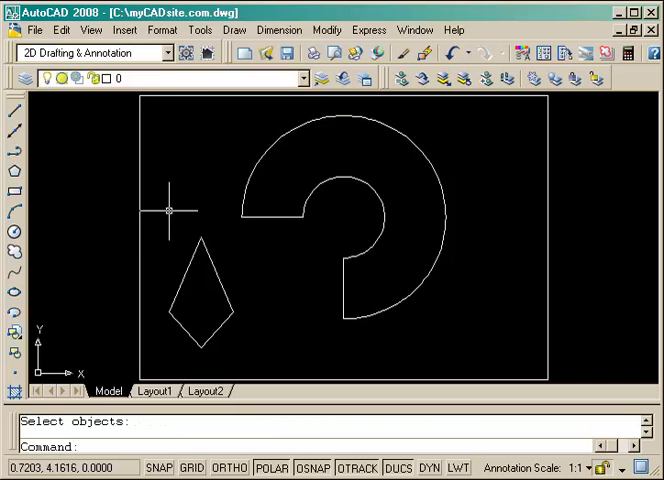